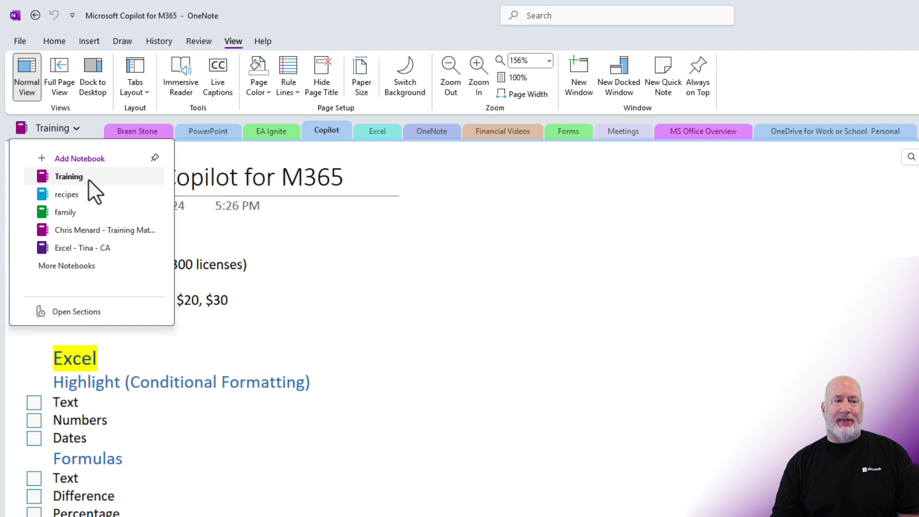
- Open the Move or Copy Section dialog for the Copilot section tab
right_click(91, 184)
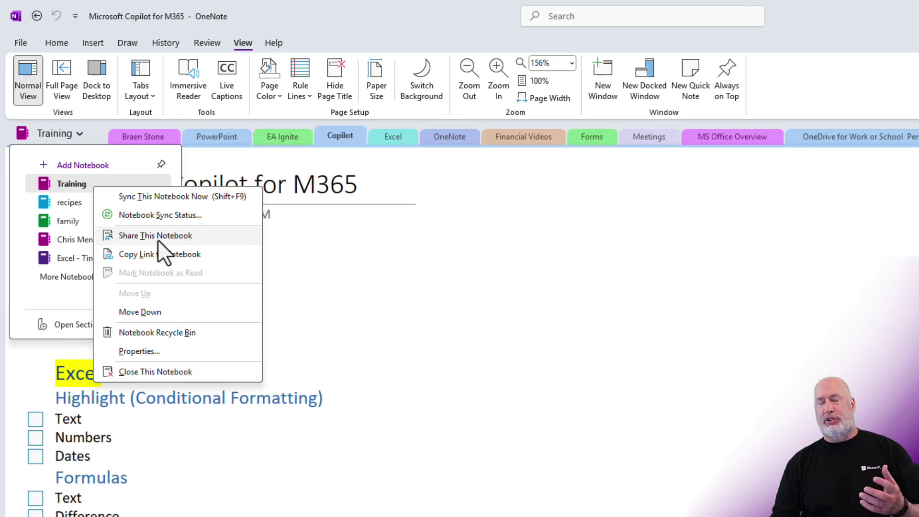
key("Escape")
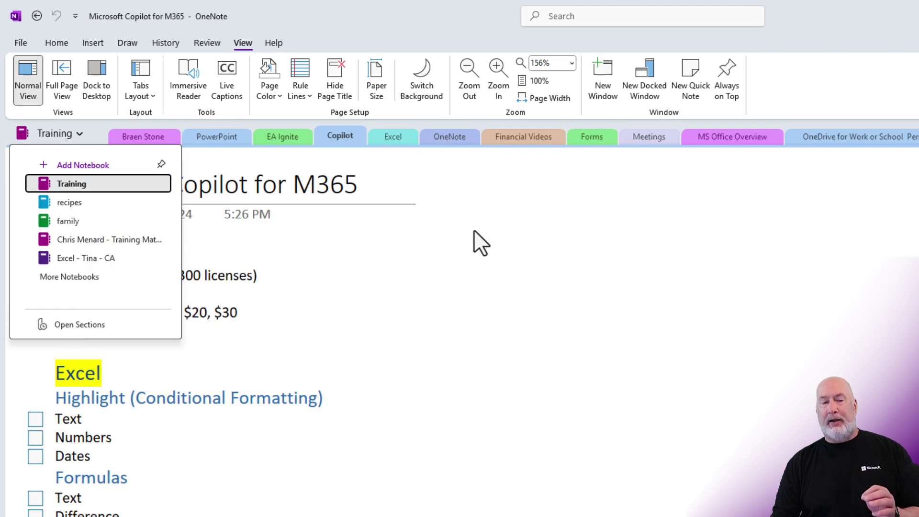
left_click(405, 183)
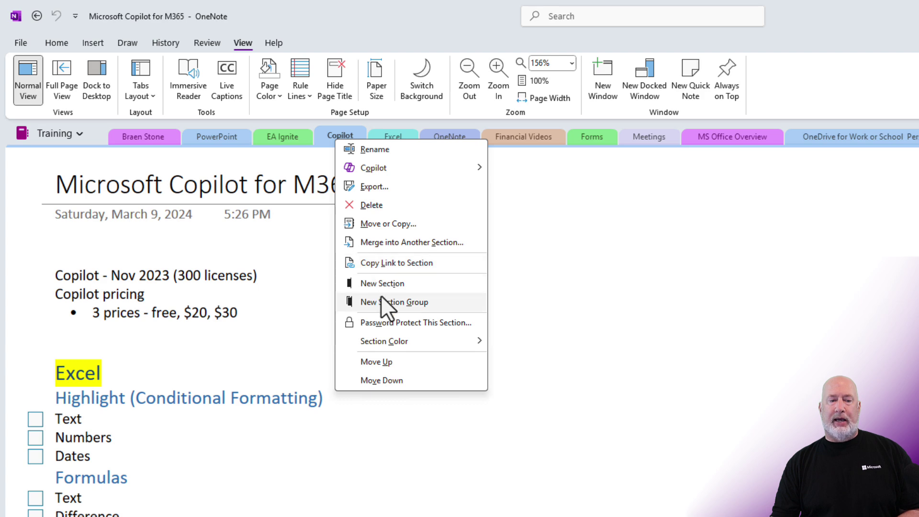
left_click(397, 225)
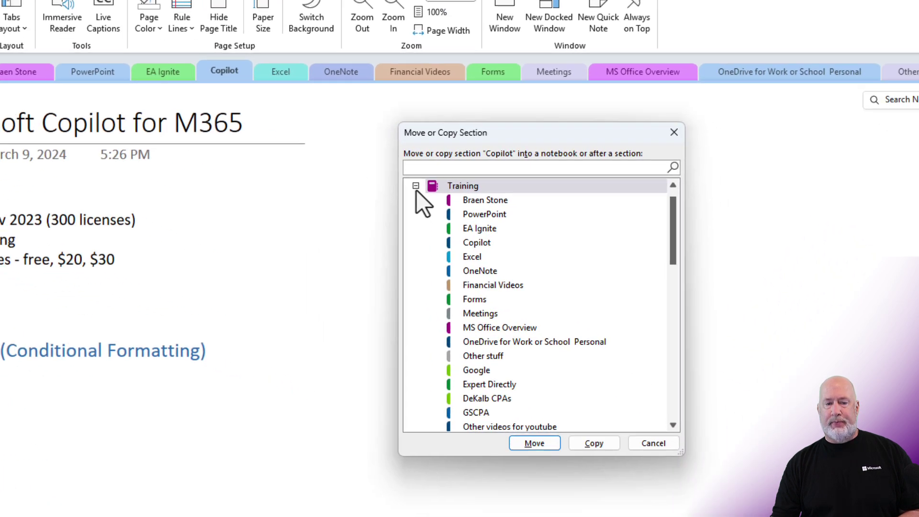
- Collapse the Training notebook's section list in the dialog and cancel without moving Copilot
left_click(518, 242)
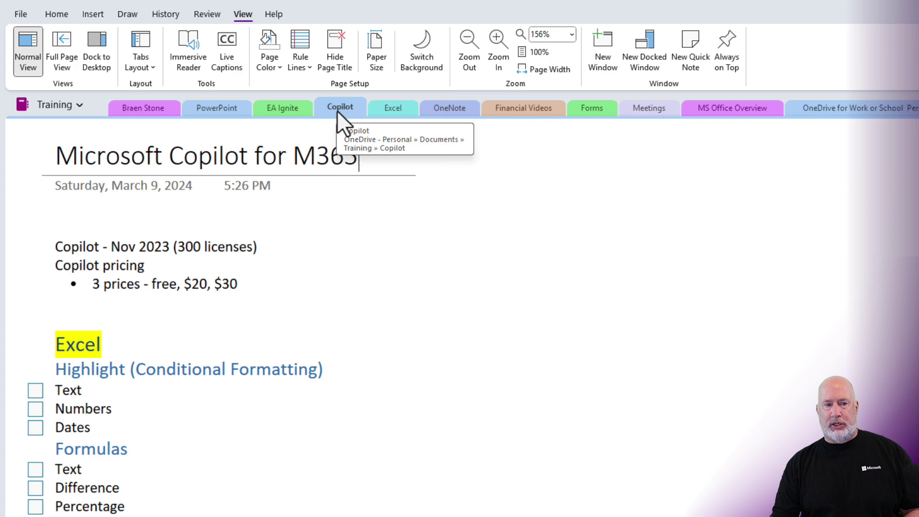
- Export the current Copilot section to Downloads as Copilot.one
right_click(338, 112)
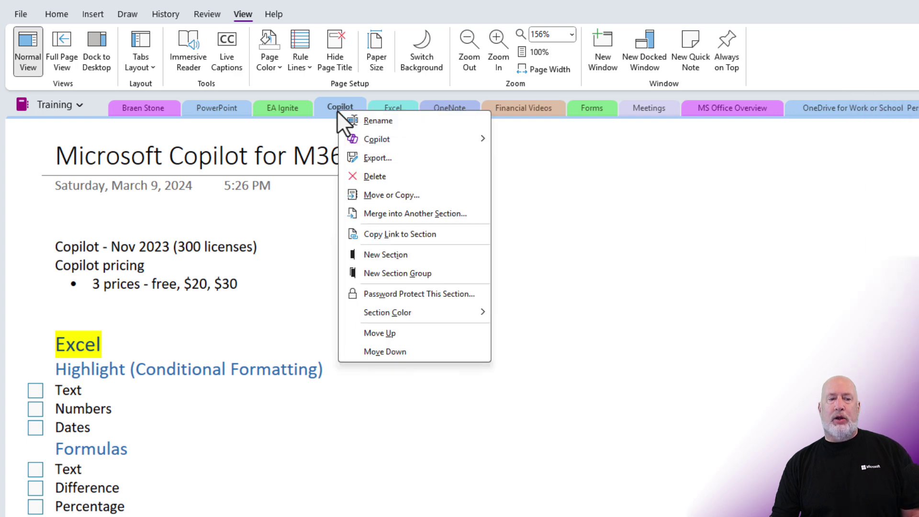
left_click(370, 157)
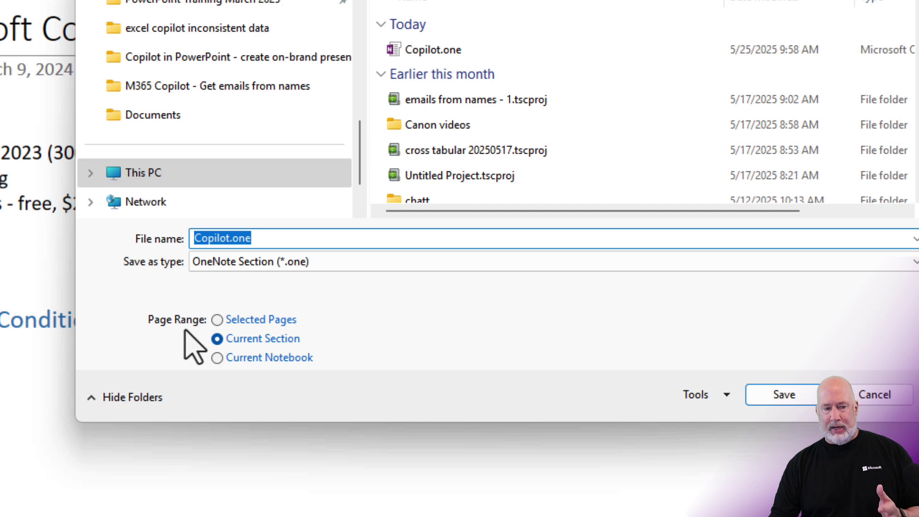
left_click(788, 403)
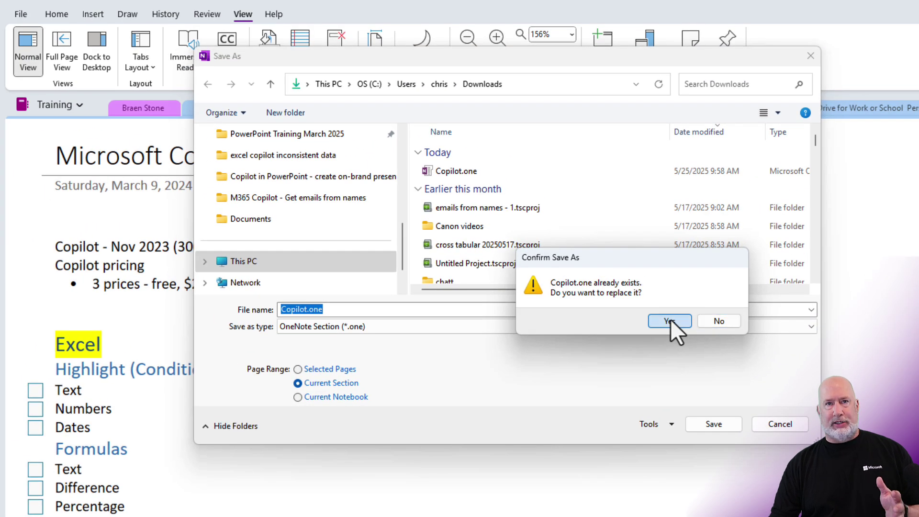
- Confirm overwriting Copilot.one, then switch back to the Training notebook
left_click(670, 319)
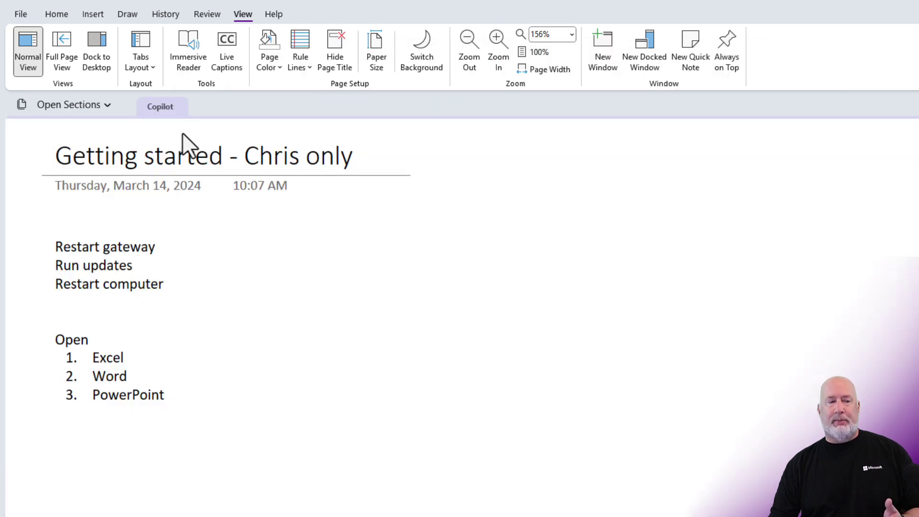
left_click(85, 105)
left_click(78, 156)
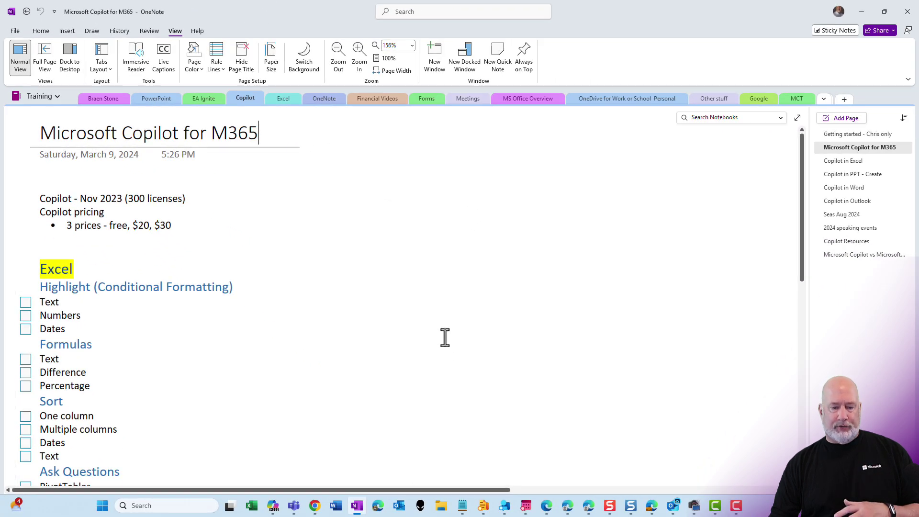
- Show the exported 250 KB Copilot.one file in the Downloads folder of File Explorer
left_click(441, 505)
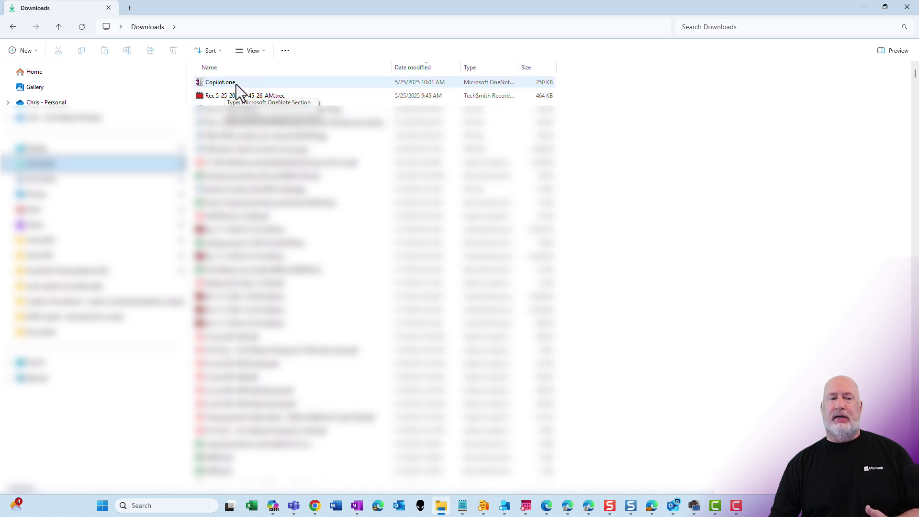
left_click(236, 84)
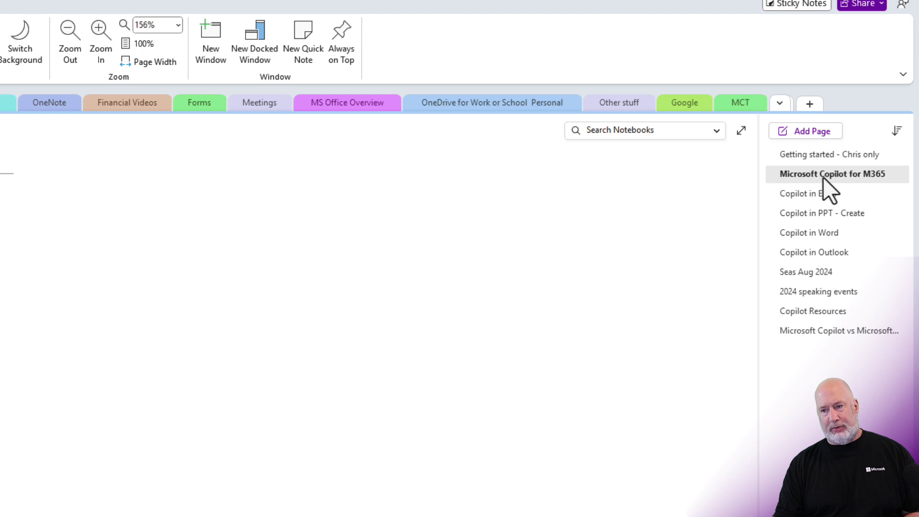
- Copy the Microsoft Copilot for M365 page from the page list
right_click(798, 178)
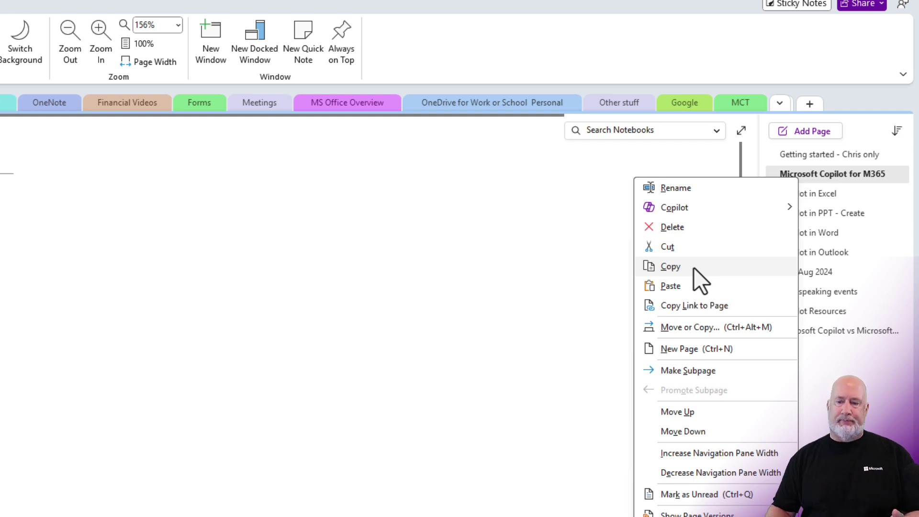
left_click(361, 236)
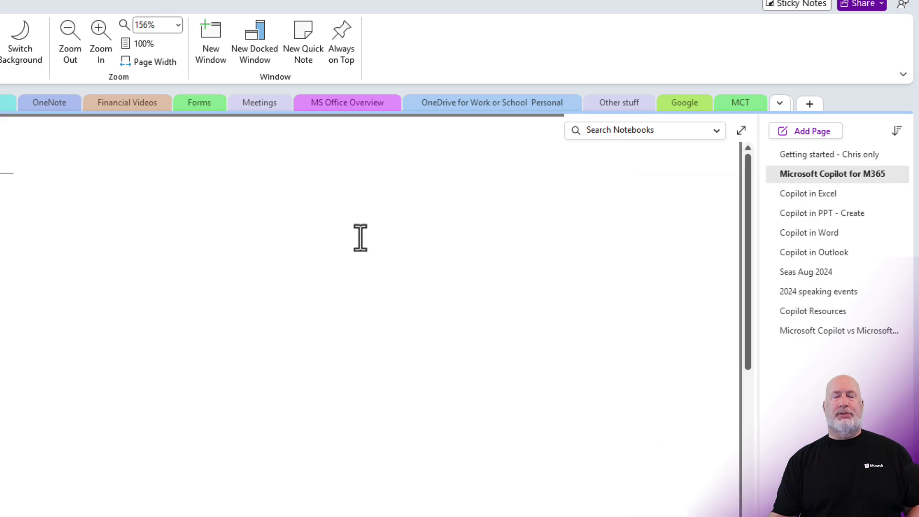